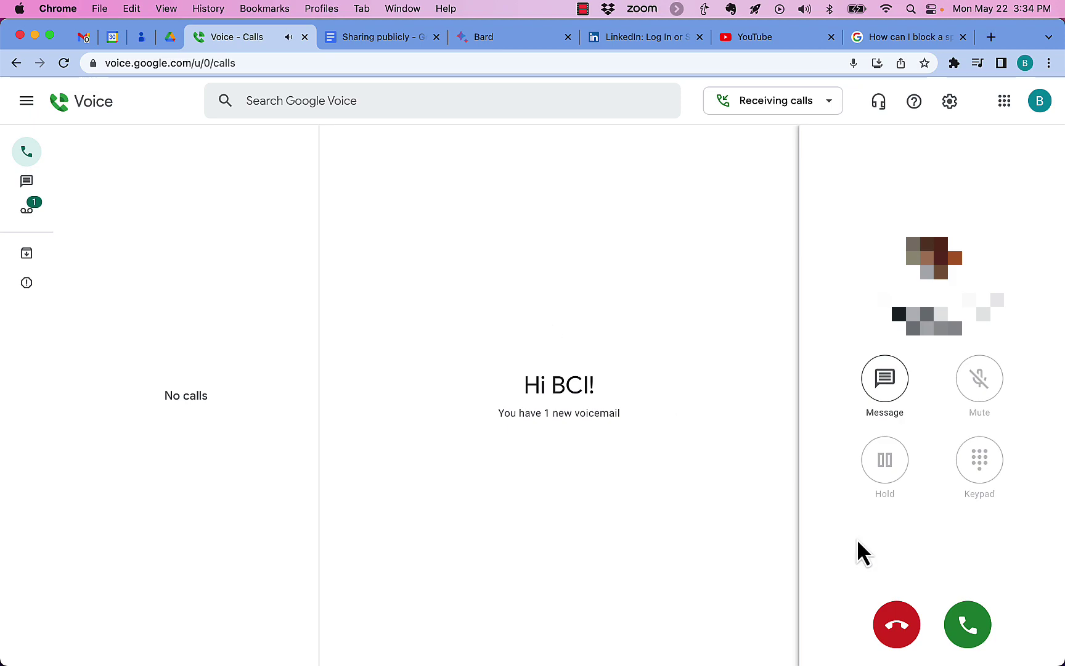
# Answer the incoming test call, press 1 on the keypad, and hang up
pyautogui.click(968, 624)
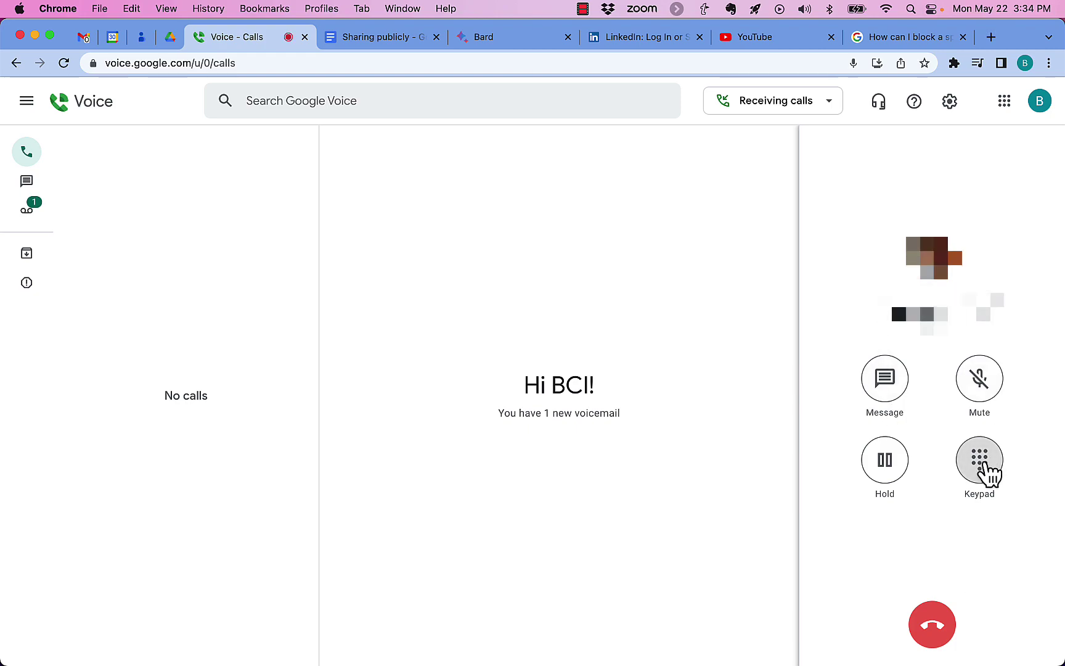
pyautogui.click(981, 476)
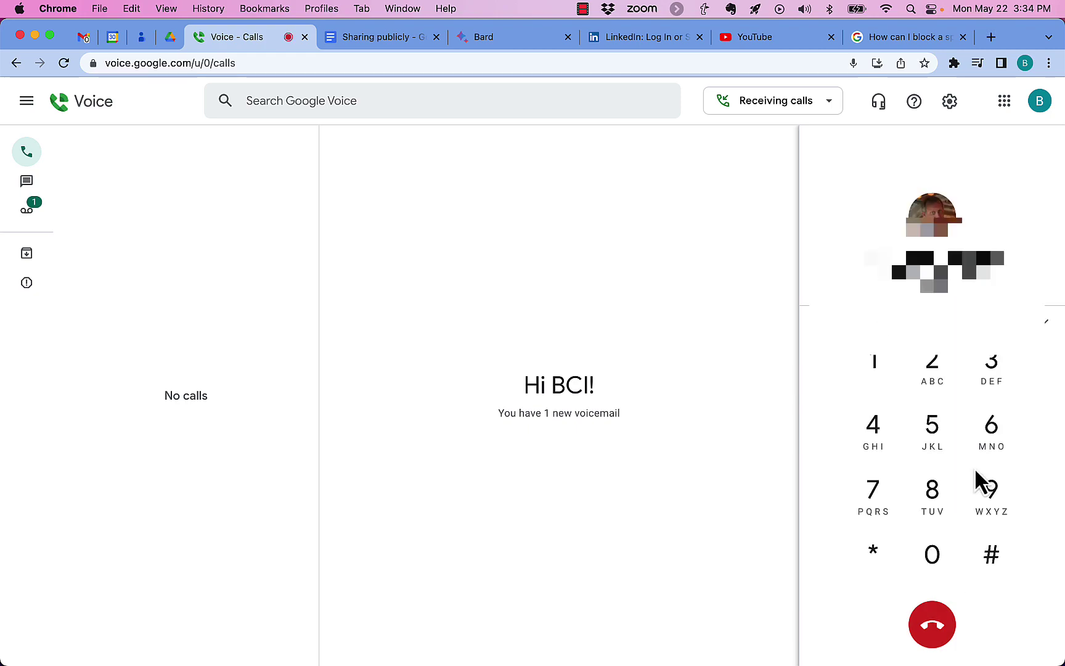
pyautogui.click(873, 363)
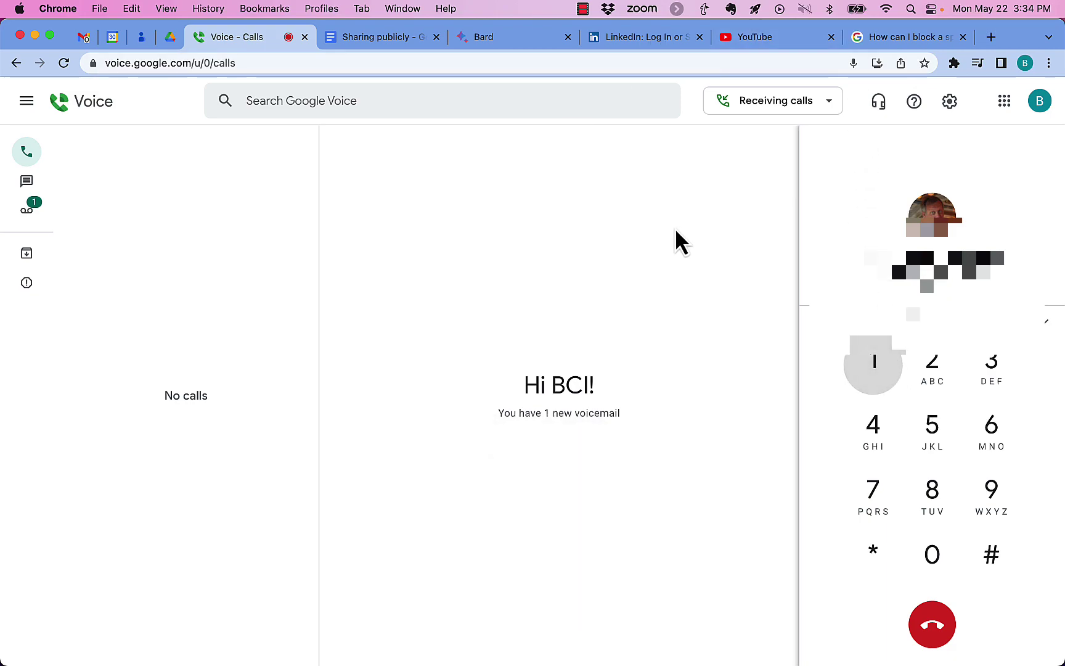
pyautogui.click(933, 625)
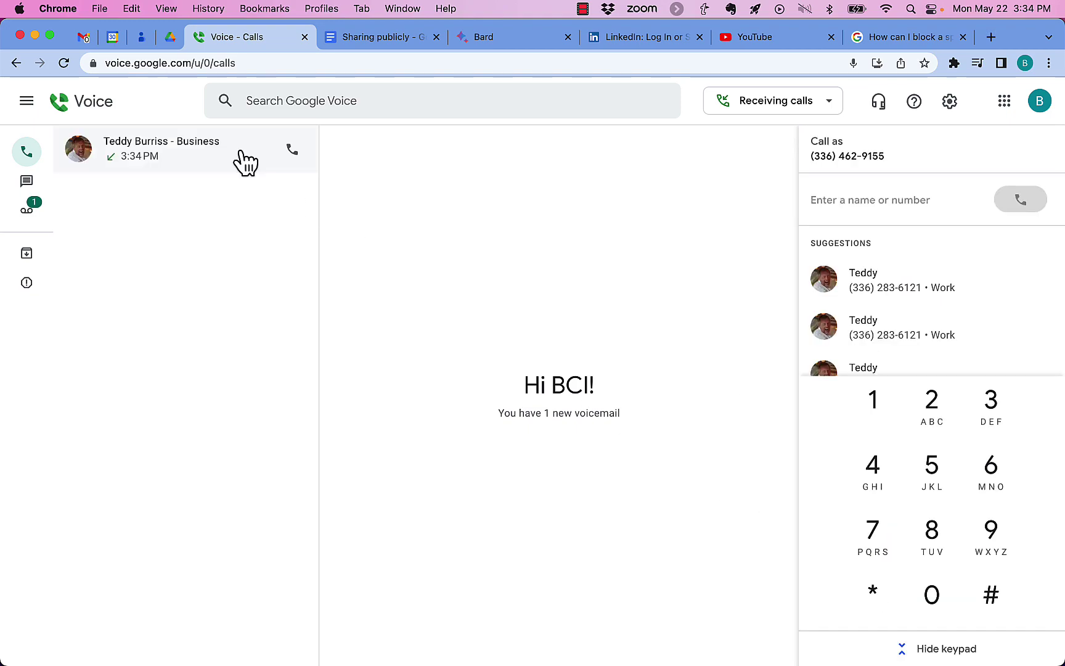
# Open the 3:34 PM received call and choose Block number
pyautogui.click(185, 165)
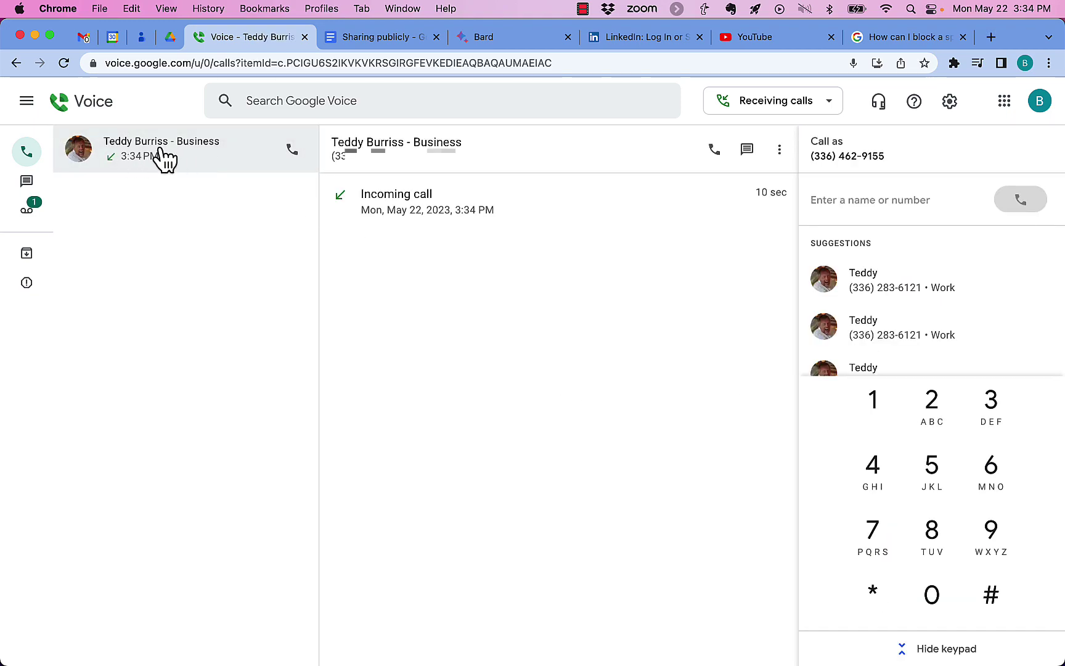
pyautogui.click(779, 151)
pyautogui.click(734, 266)
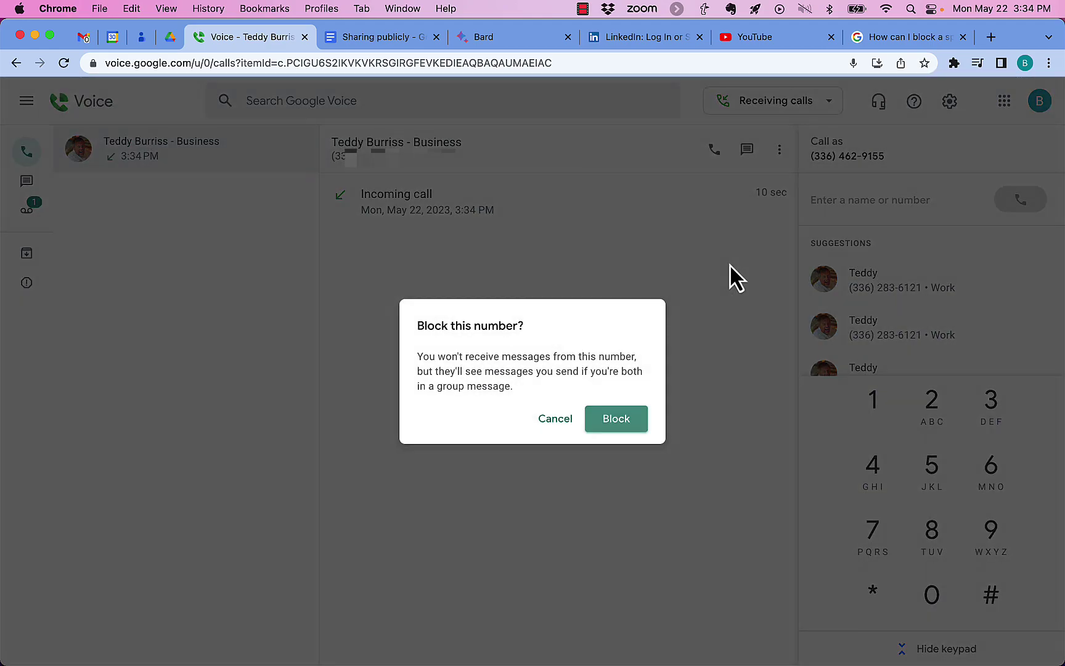
# Review the blocked-messages warning and confirm blocking the number
pyautogui.moveTo(444, 356); pyautogui.dragTo(590, 357)
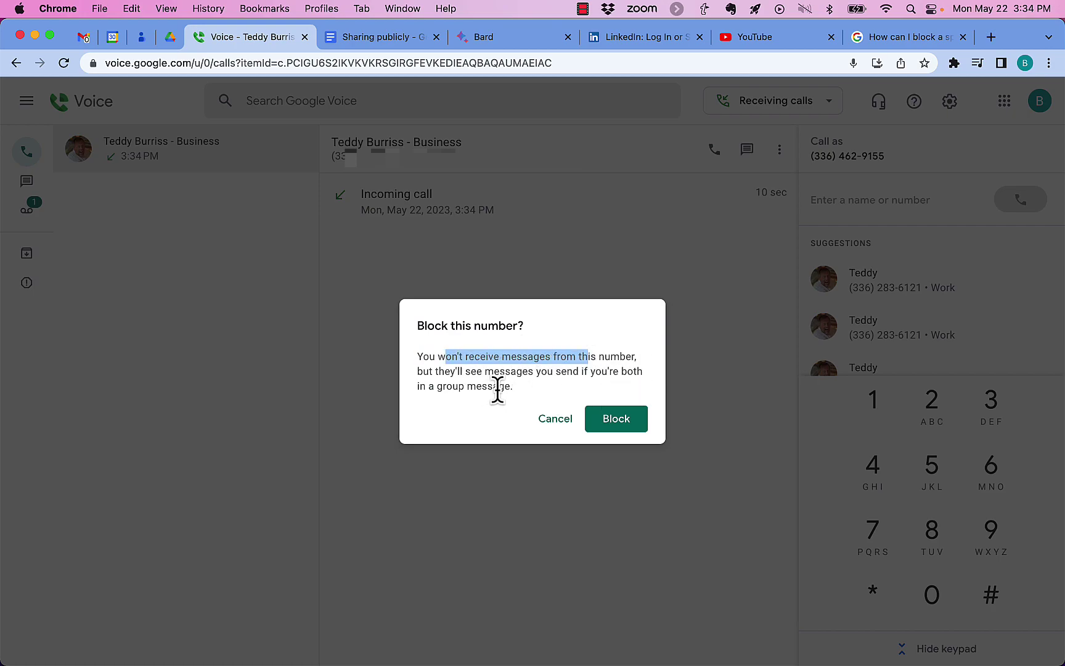
pyautogui.click(443, 355)
pyautogui.moveTo(427, 355); pyautogui.dragTo(552, 356)
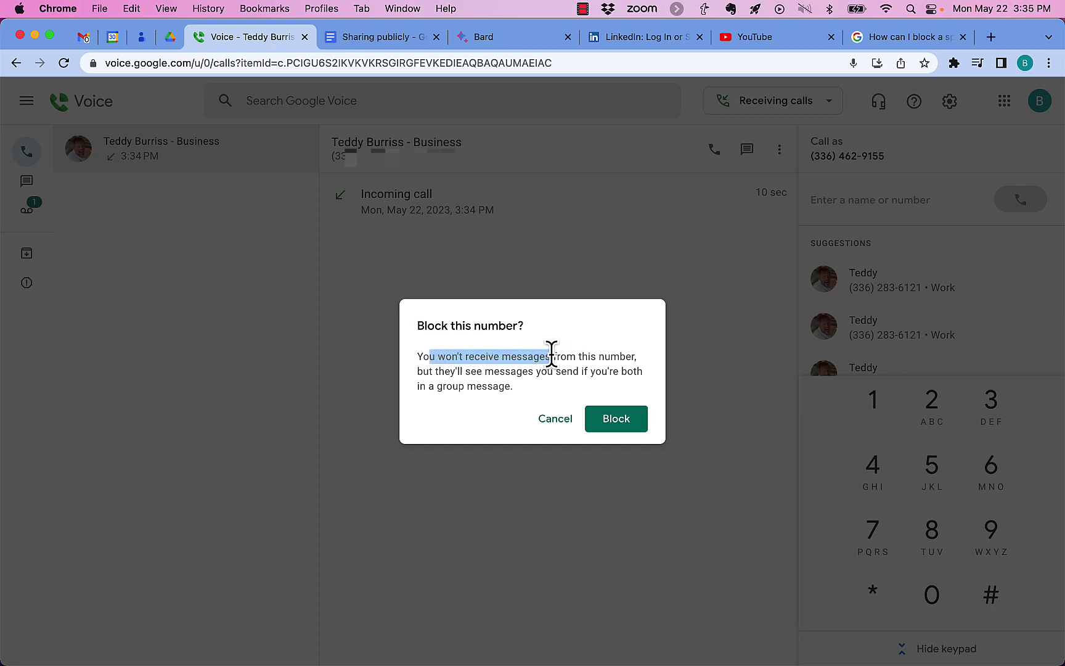
pyautogui.click(620, 421)
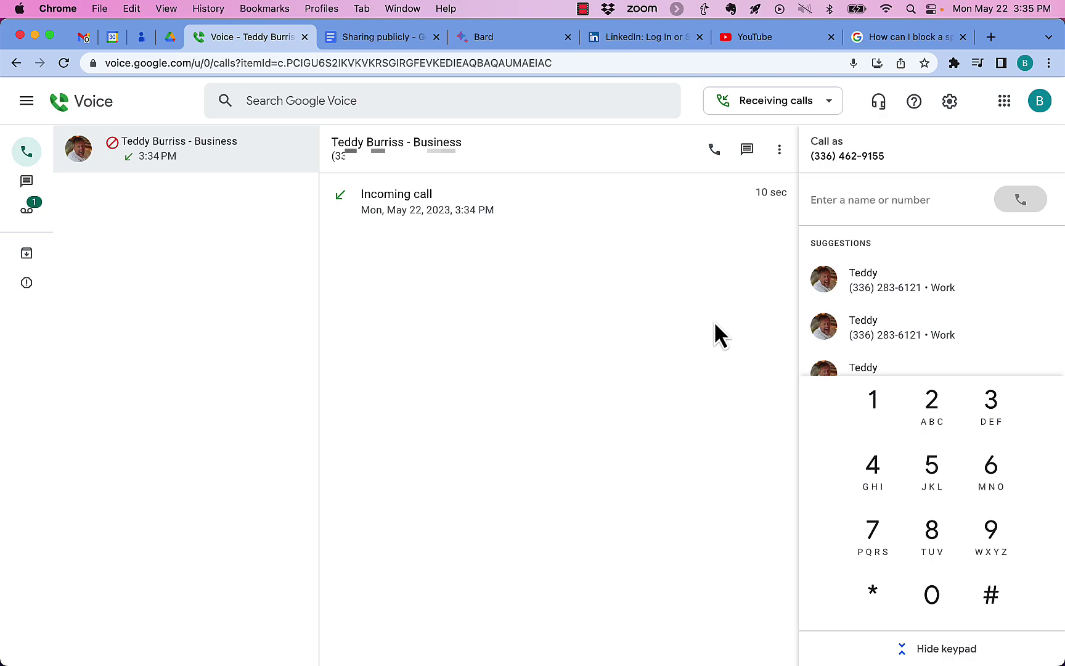
# Unblock the caller's number and lower the volume as their new call rings
pyautogui.click(780, 149)
pyautogui.click(734, 264)
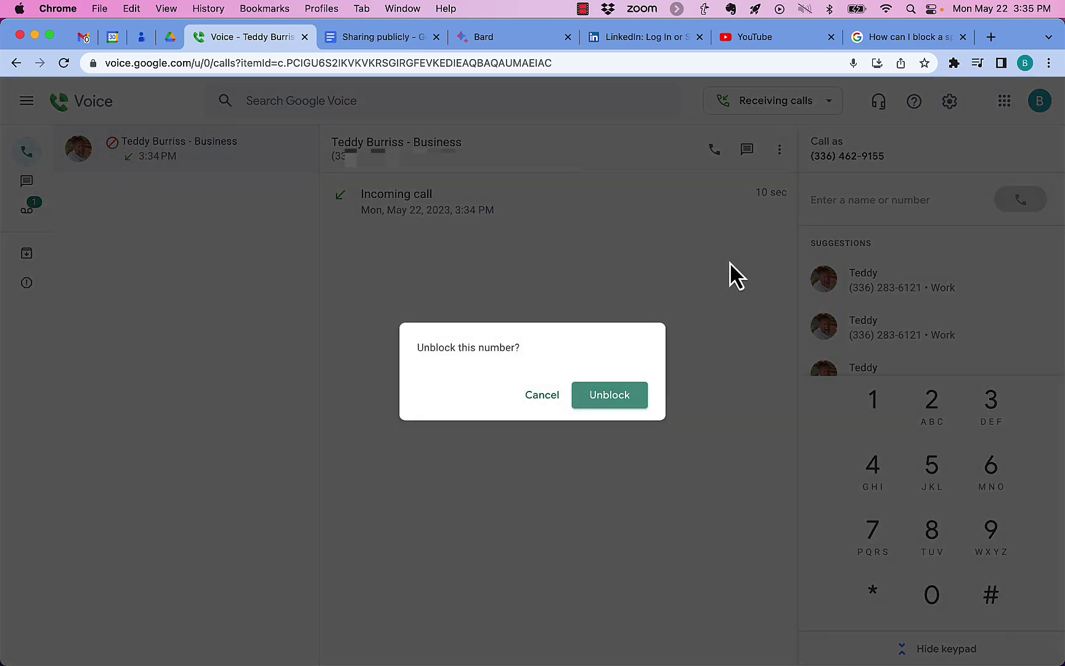
pyautogui.click(610, 395)
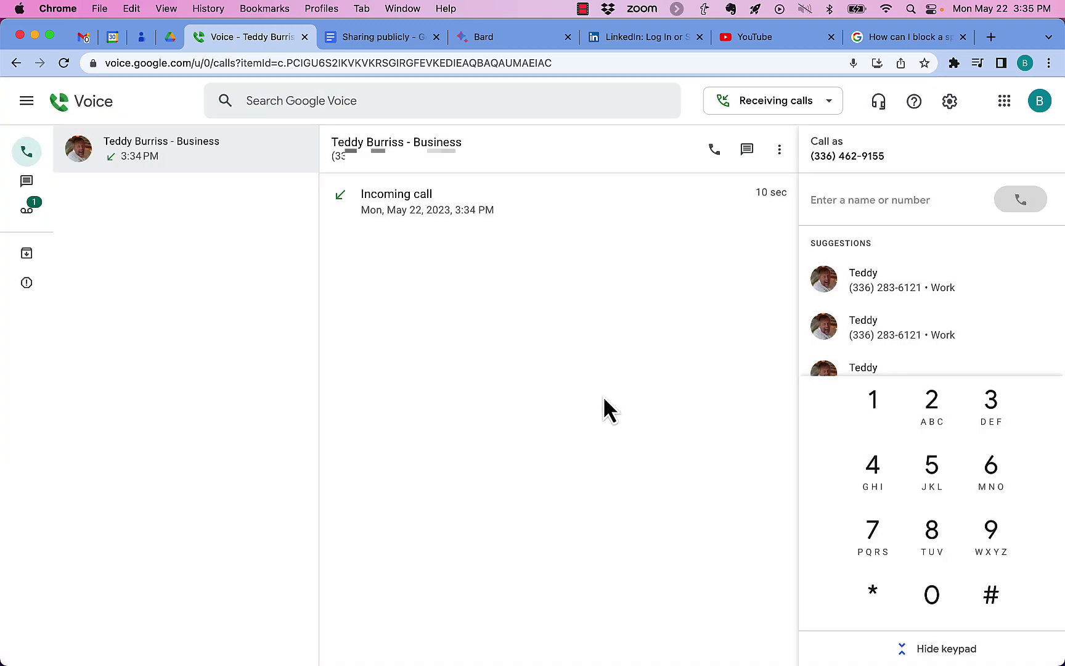
pyautogui.press('XF86AudioLowerVolume')
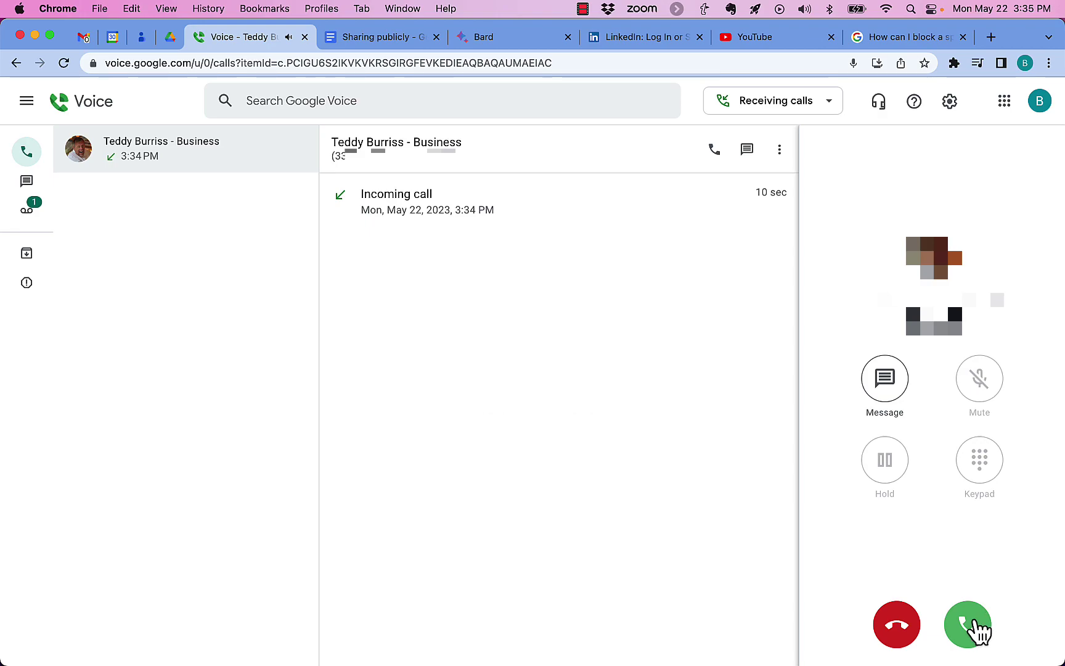
# Answer the new call and press 1 on the keypad
pyautogui.click(970, 625)
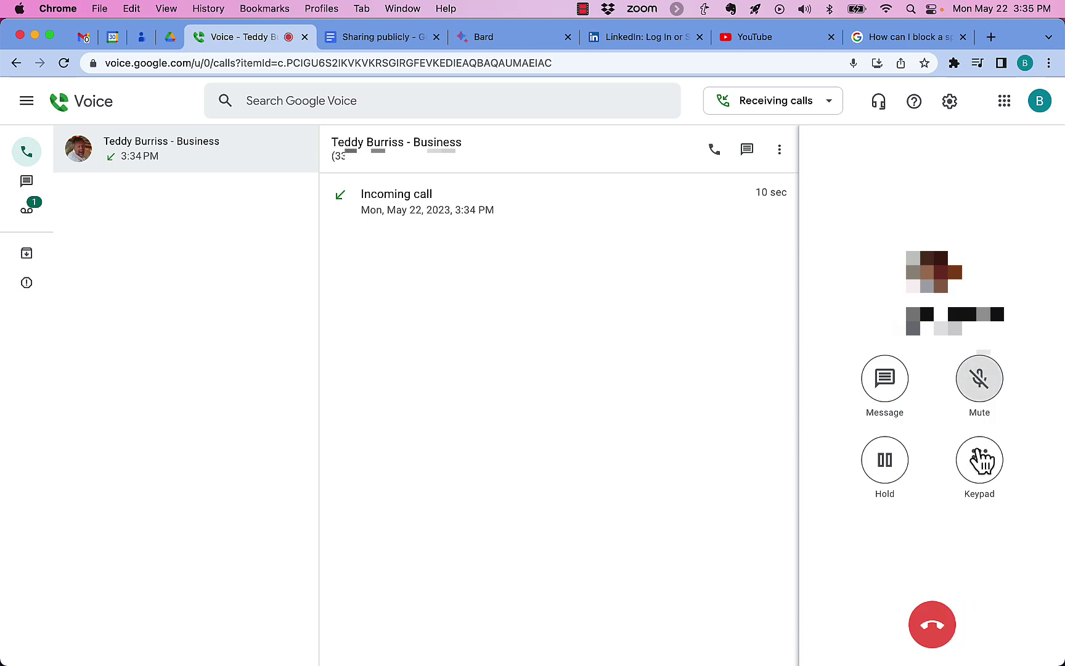
pyautogui.click(979, 459)
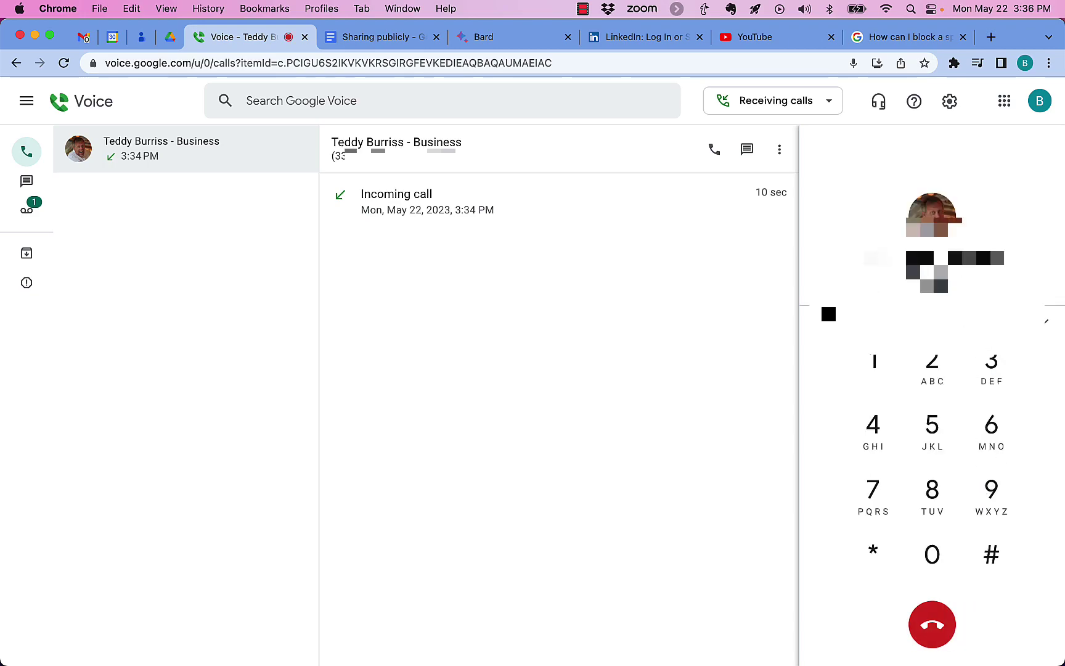
pyautogui.click(885, 366)
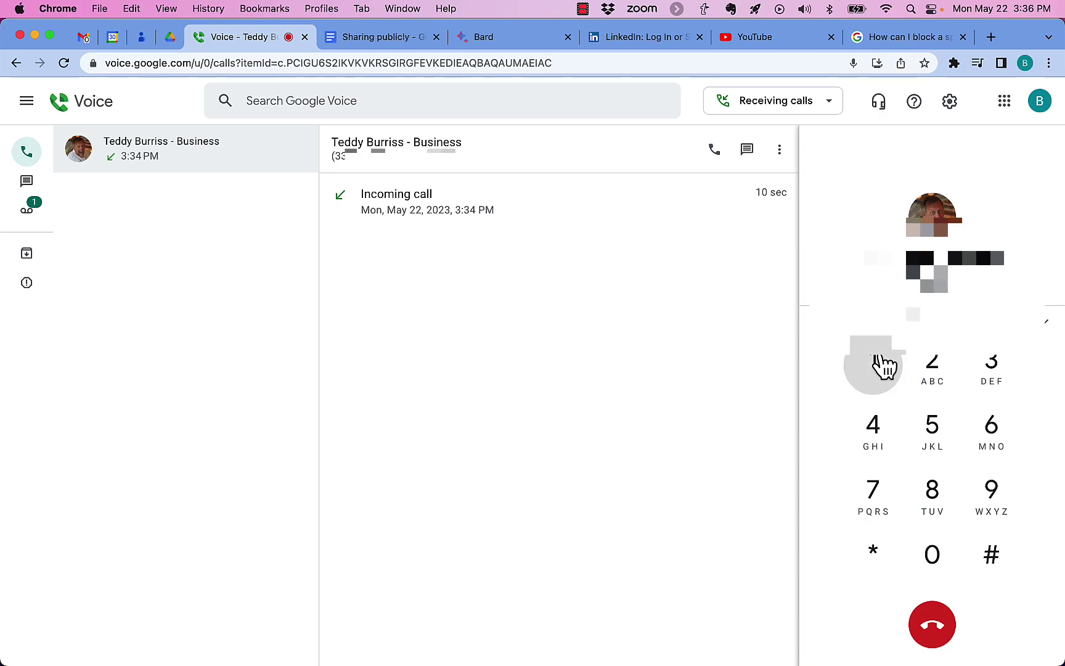
# Mute the sound, highlight the caller's number, and hang up
pyautogui.press('F10')
pyautogui.moveTo(400, 156); pyautogui.dragTo(332, 158)
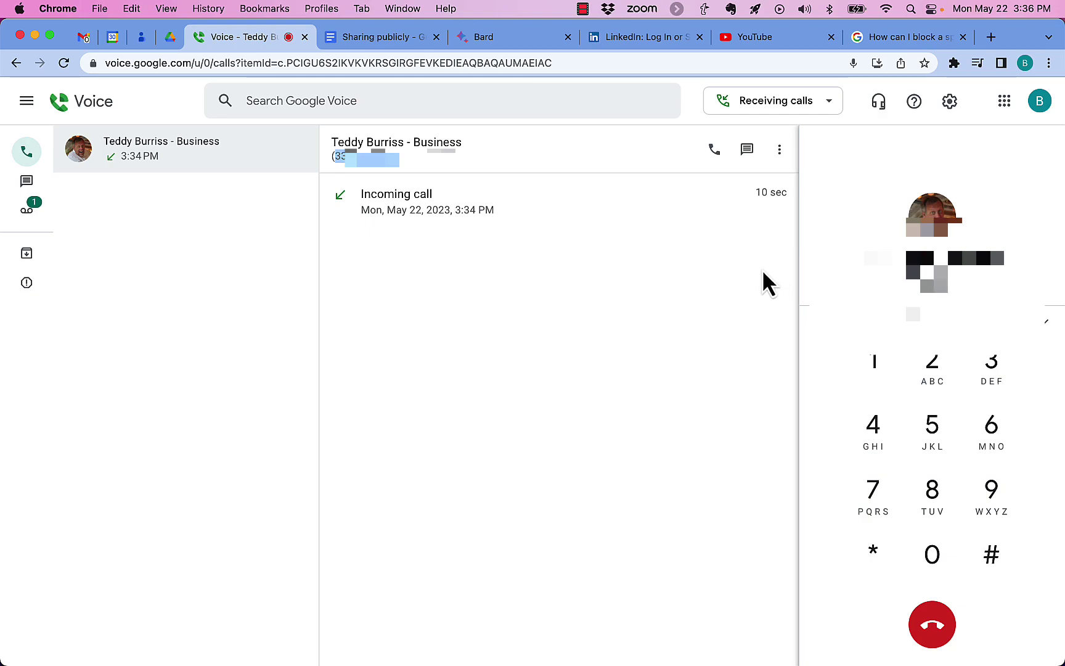
pyautogui.click(932, 624)
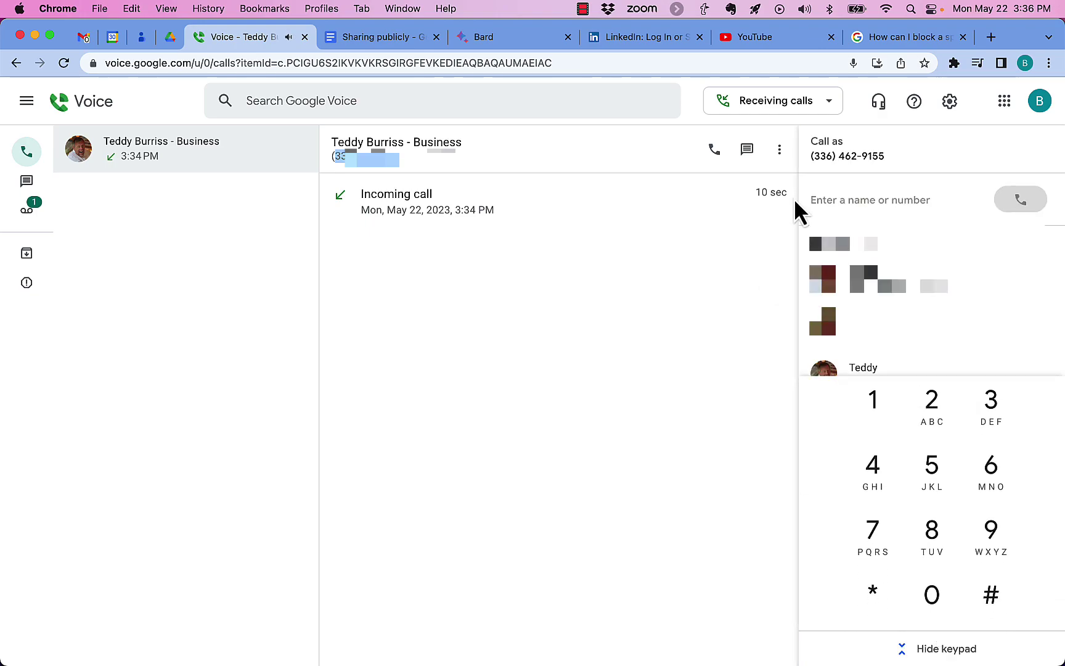
# Dismiss the actions menu and reopen the 3:34 PM call's details
pyautogui.click(779, 150)
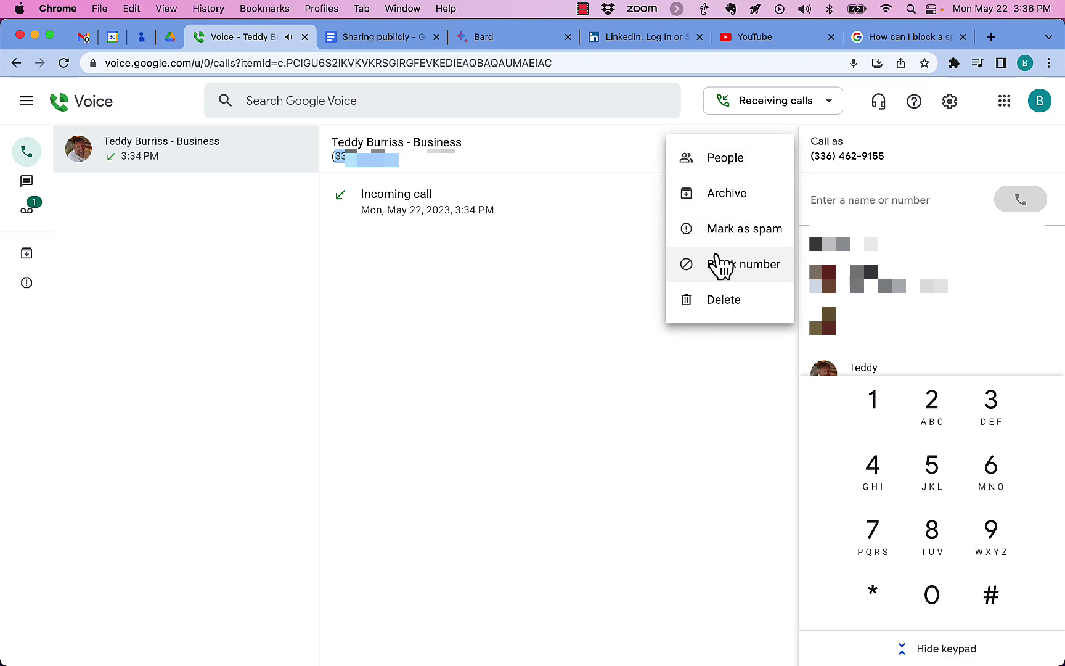
pyautogui.click(566, 259)
pyautogui.click(196, 162)
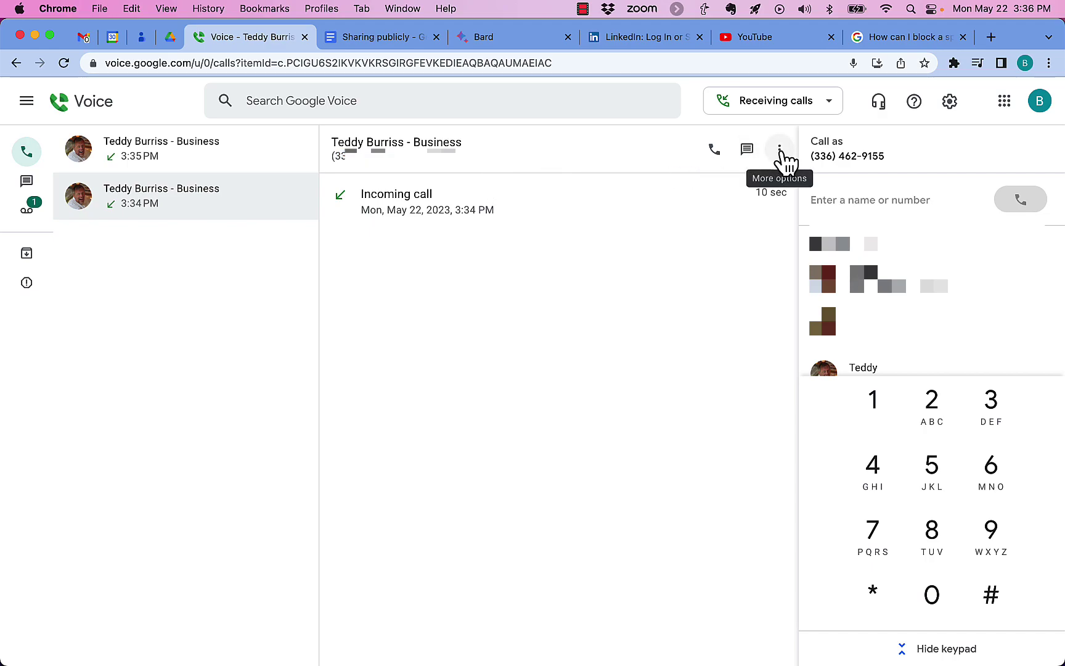
# Block the caller's number from More options and confirm
pyautogui.click(780, 153)
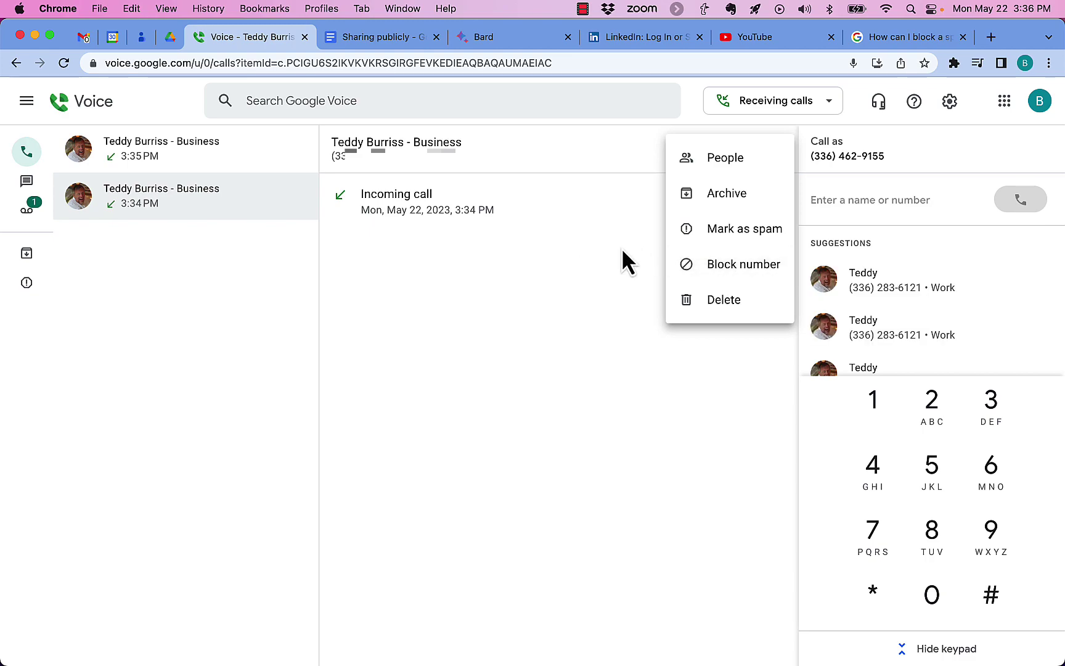
pyautogui.click(743, 264)
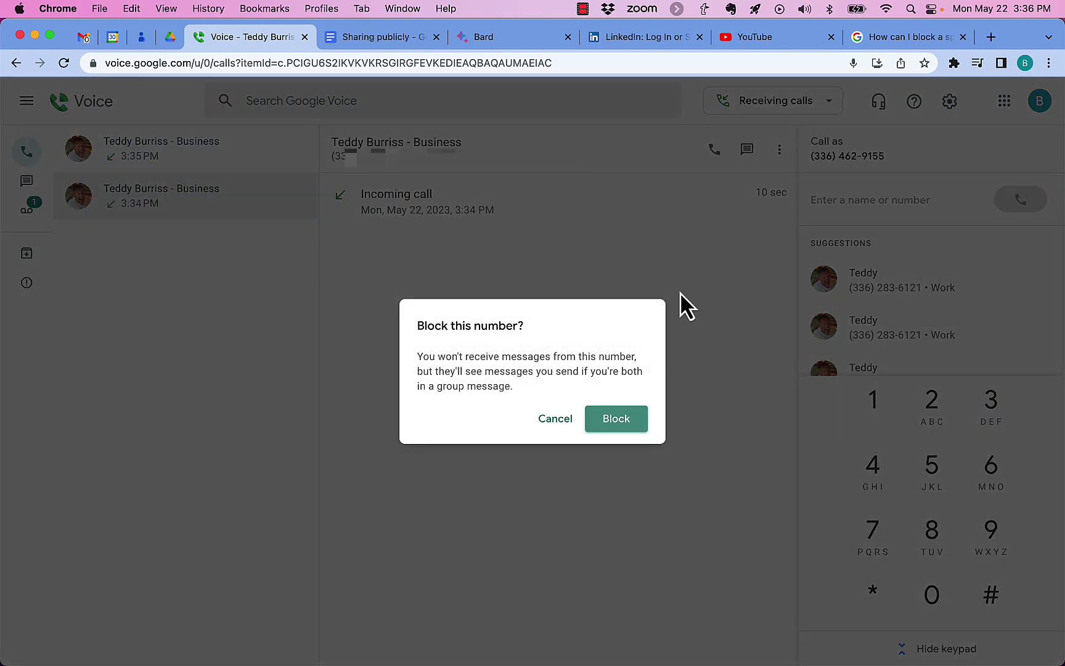
pyautogui.click(616, 418)
pyautogui.moveTo(186, 196)
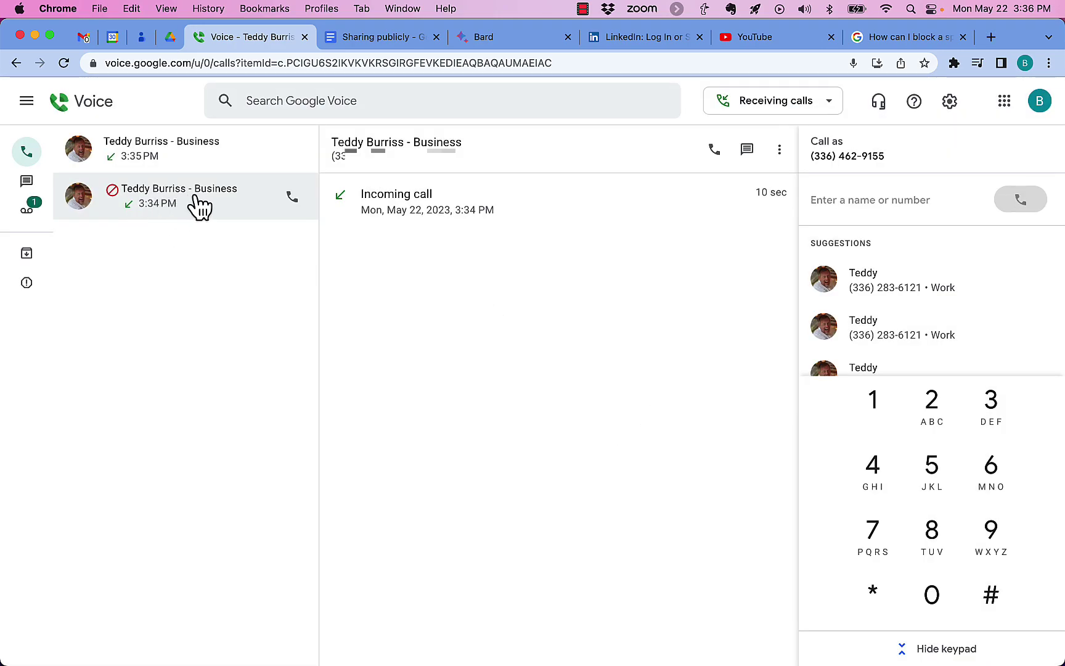